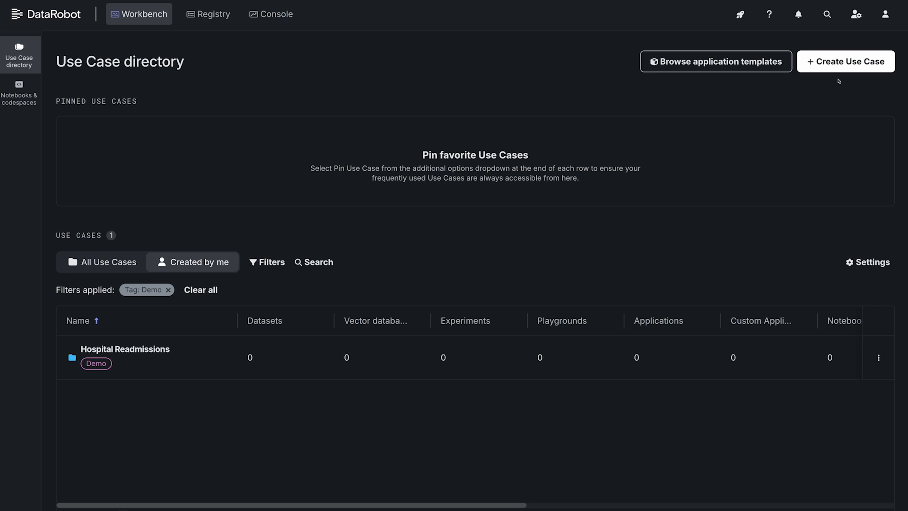
Step: Open the 10k_diabetes.csv dataset from the data assets of the Hospital Readmissions use case
click(388, 363)
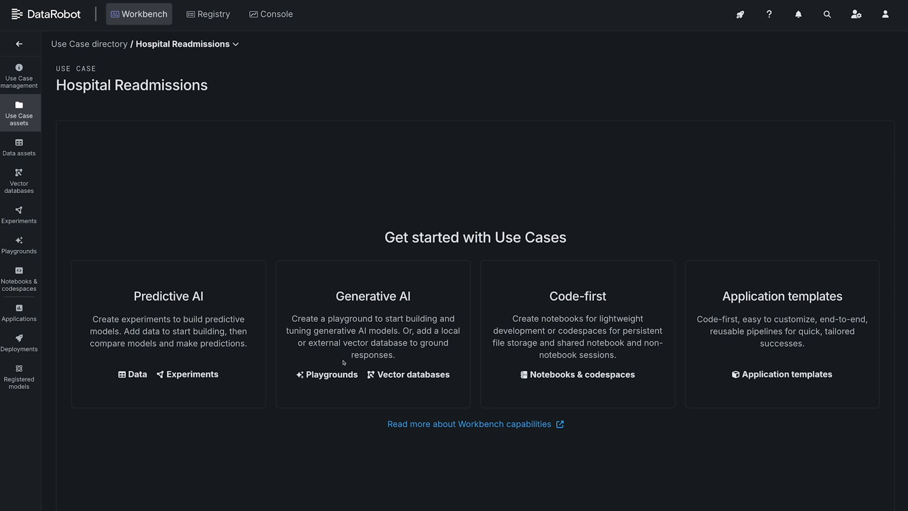
click(136, 375)
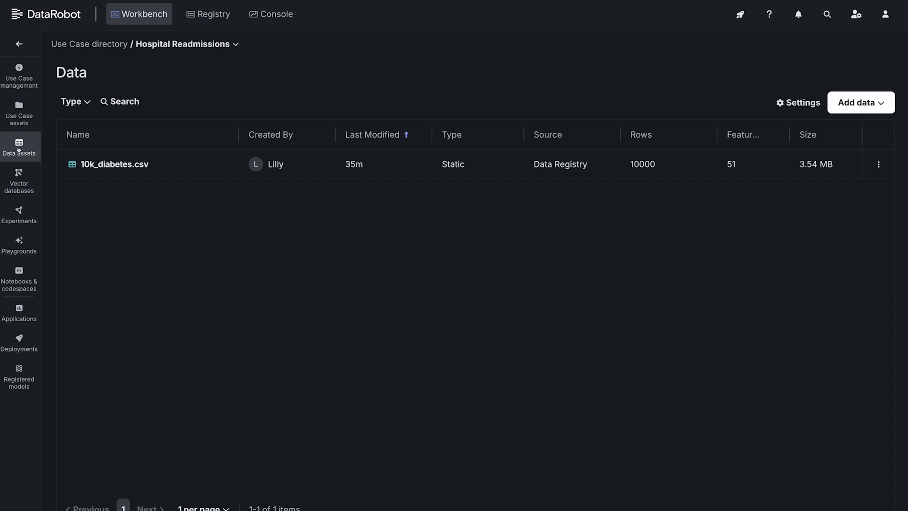
click(167, 174)
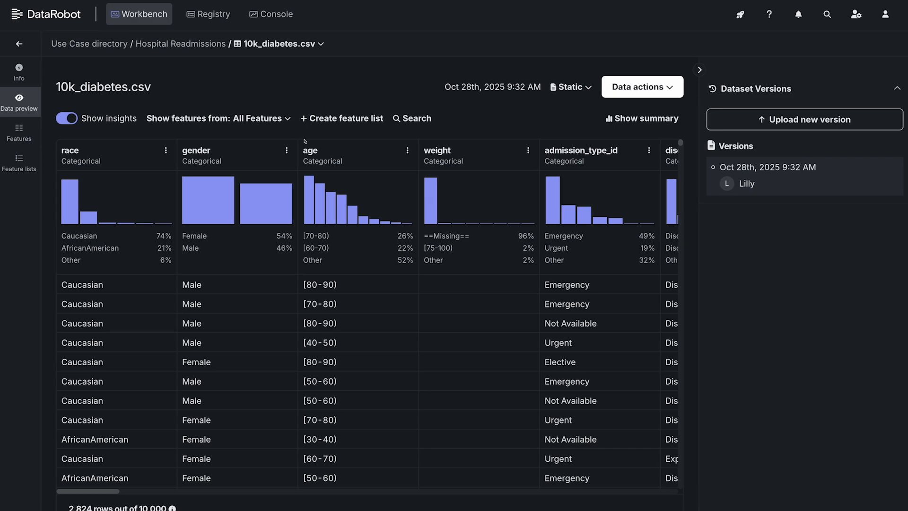
Step: Examine the feature columns and their distributions across the 10k_diabetes.csv data preview, through to the diagnosis description columns
scroll(305, 142, right, 1)
scroll(305, 141, right, 5)
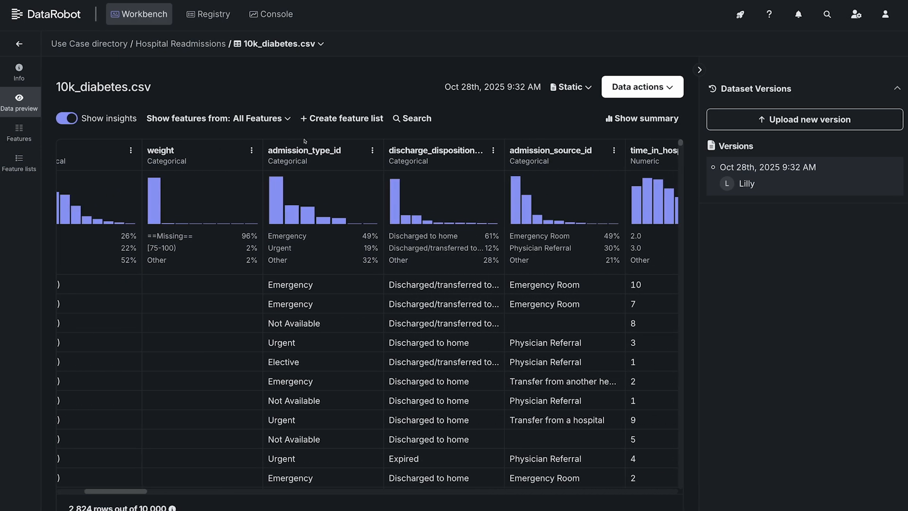
scroll(305, 141, right, 5)
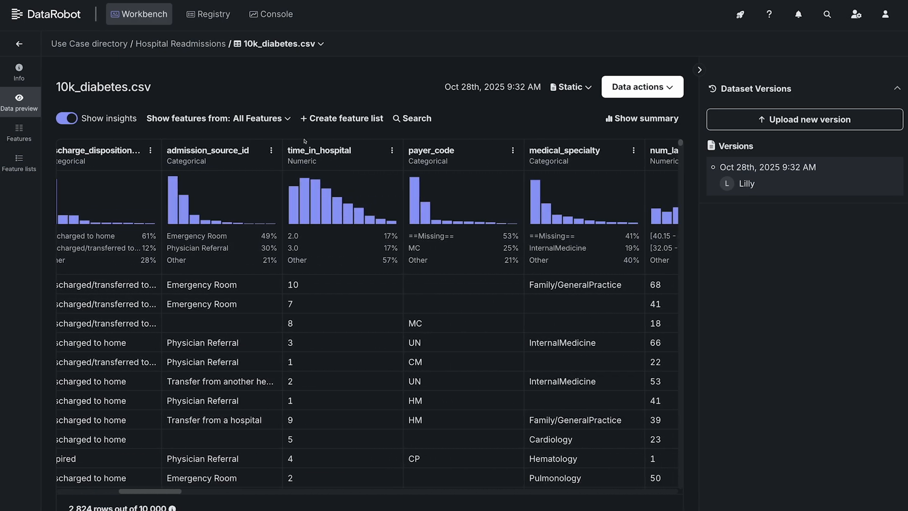
scroll(305, 141, right, 9)
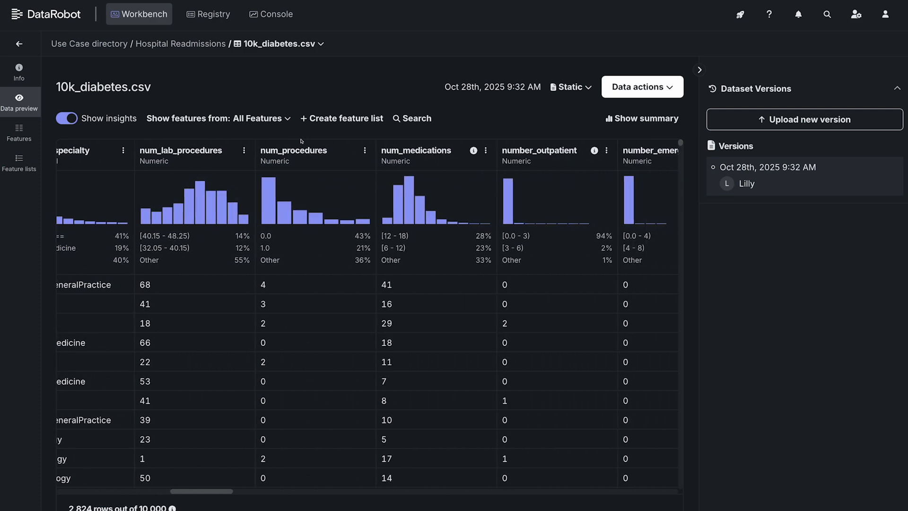
scroll(301, 141, right, 9)
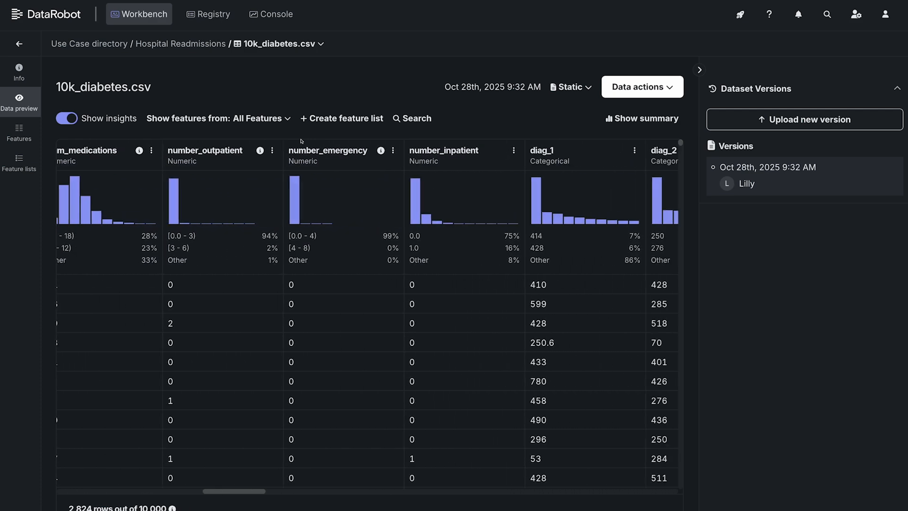
scroll(301, 141, right, 1)
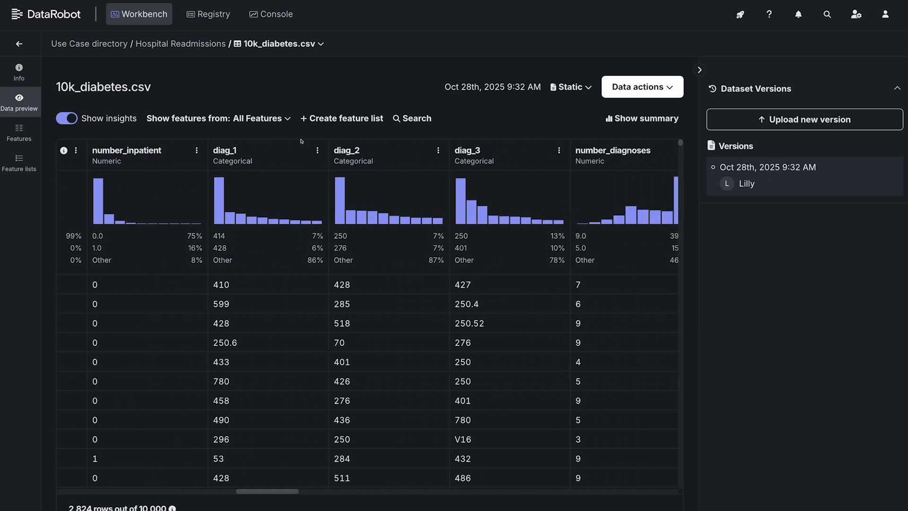
scroll(301, 141, right, 15)
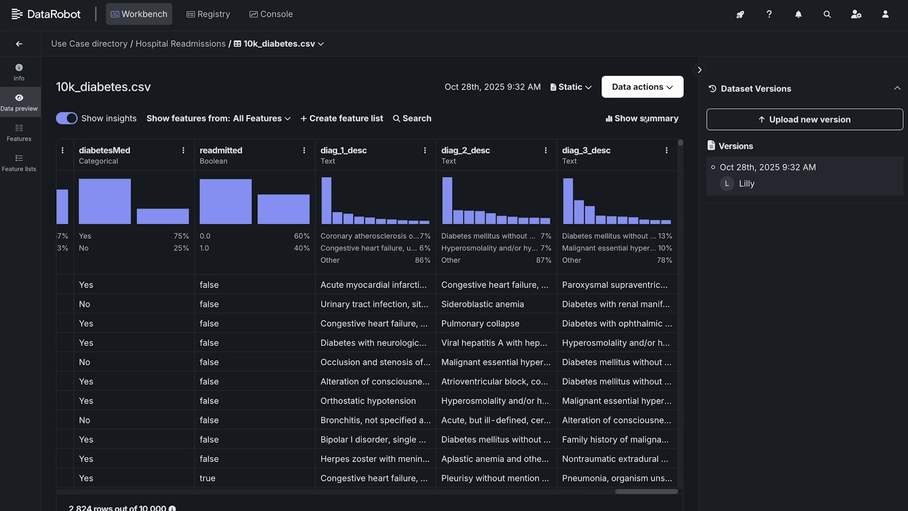
Step: Show the dataset summary and review the details of its Data Quality Assessment
click(645, 118)
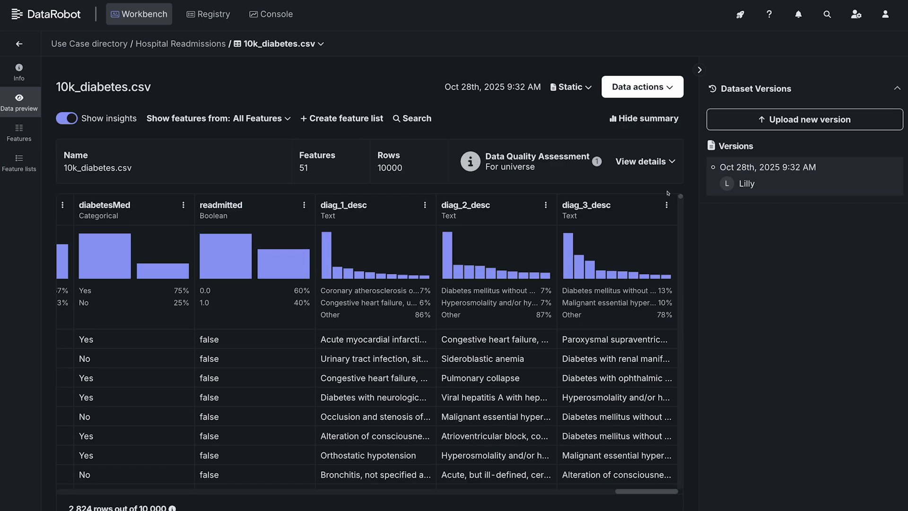
click(649, 168)
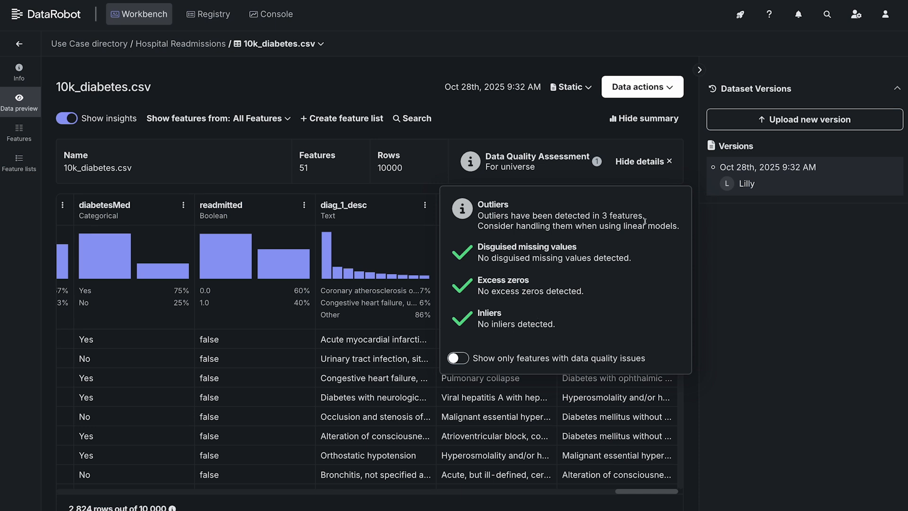
click(757, 282)
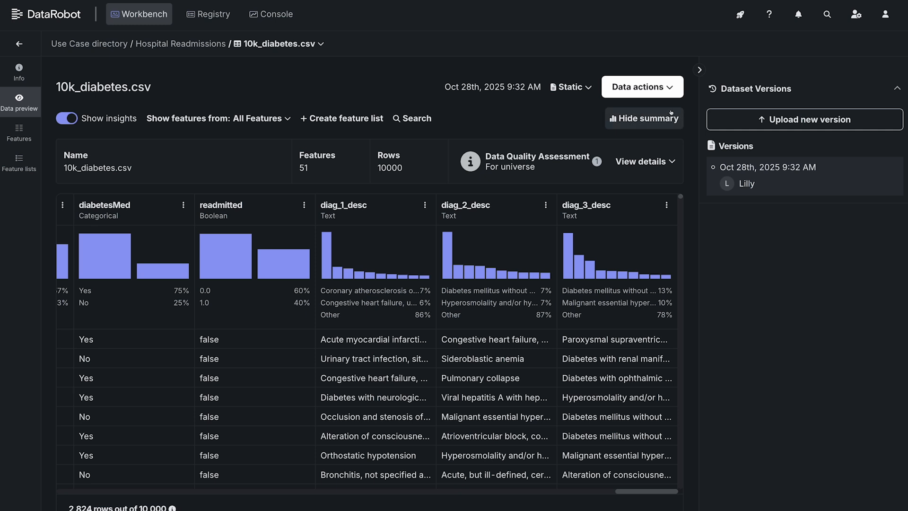
Step: Open the 10k_diabetes.csv dataset in Wrangler to start a wrangling recipe
click(662, 92)
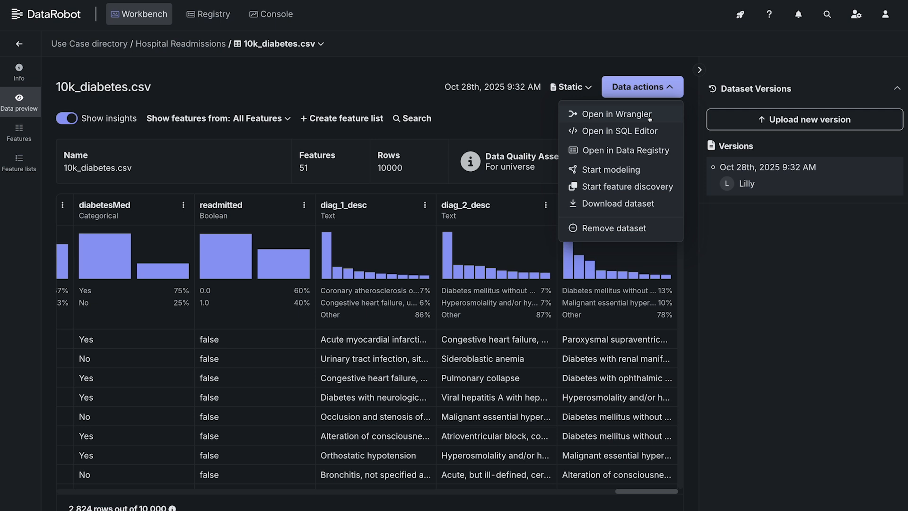
click(649, 118)
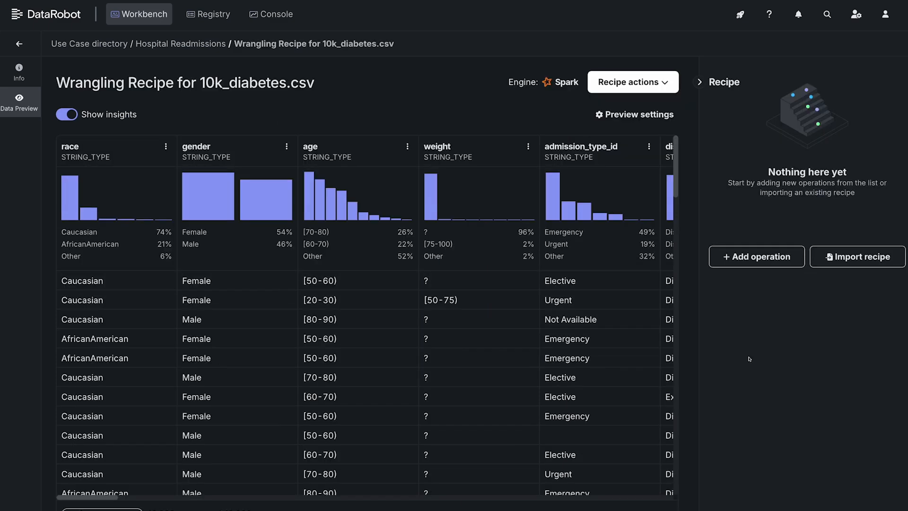
click(766, 260)
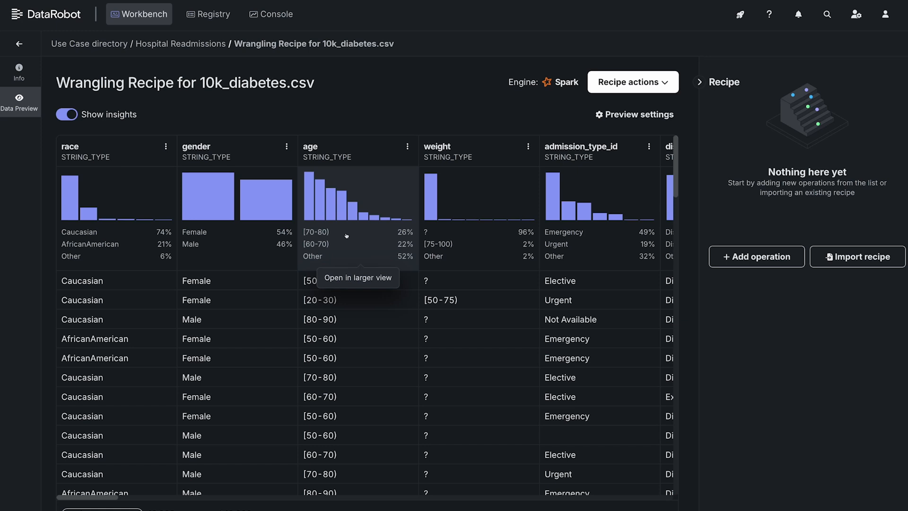
Step: Add a computed feature named convert_age_range_to_integer to the recipe, with expression CAST(regexp_extract(`age`, '\\[([0-9]+)', 1) AS INT ), and check its column
click(723, 258)
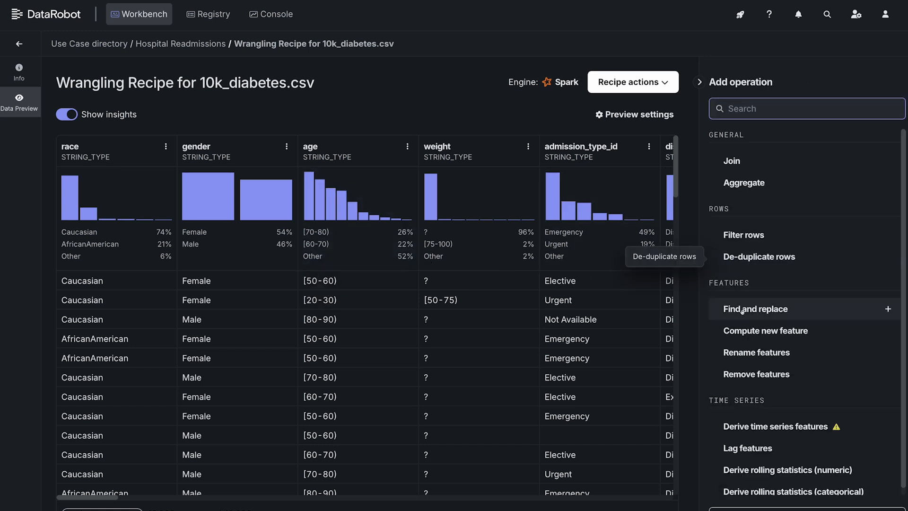
click(751, 337)
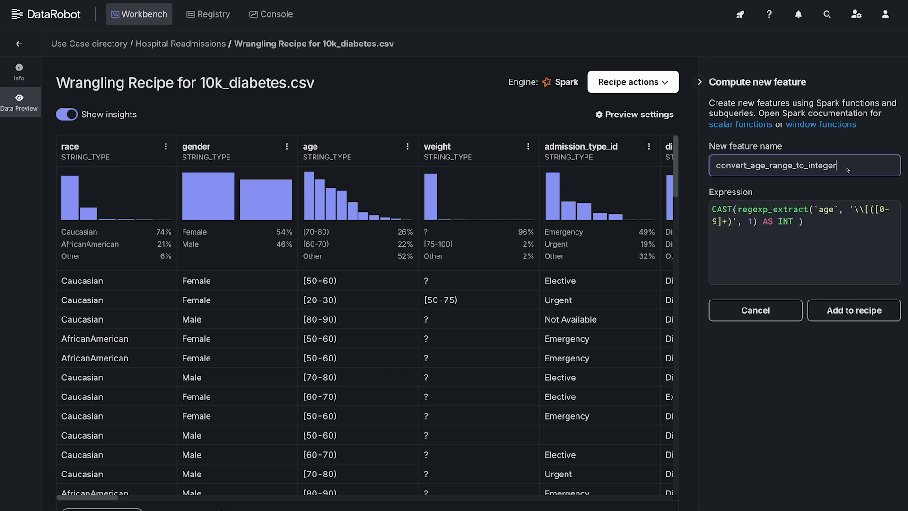
click(835, 230)
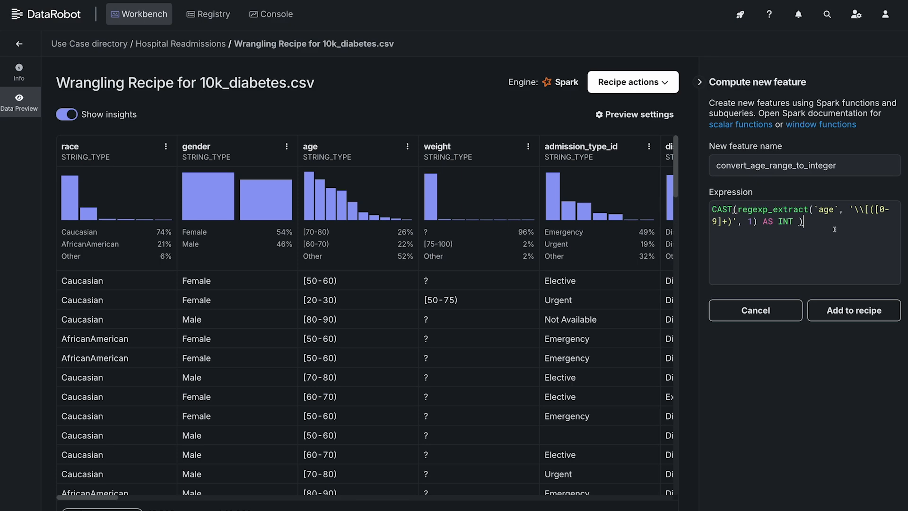
click(850, 314)
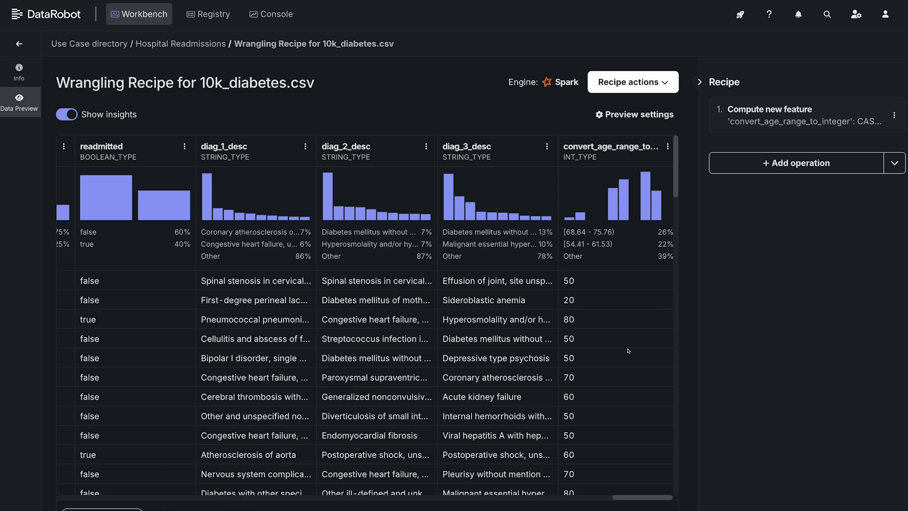
scroll(628, 350, down, 5)
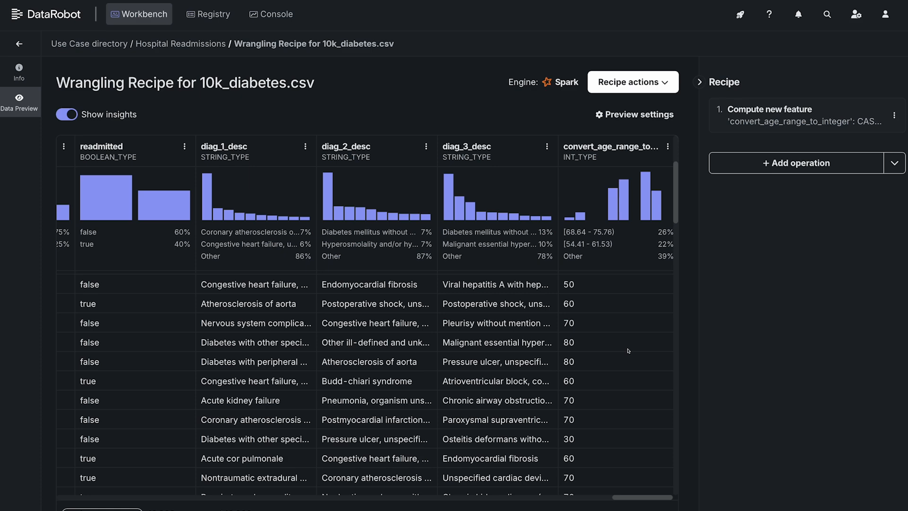
scroll(628, 350, up, 5)
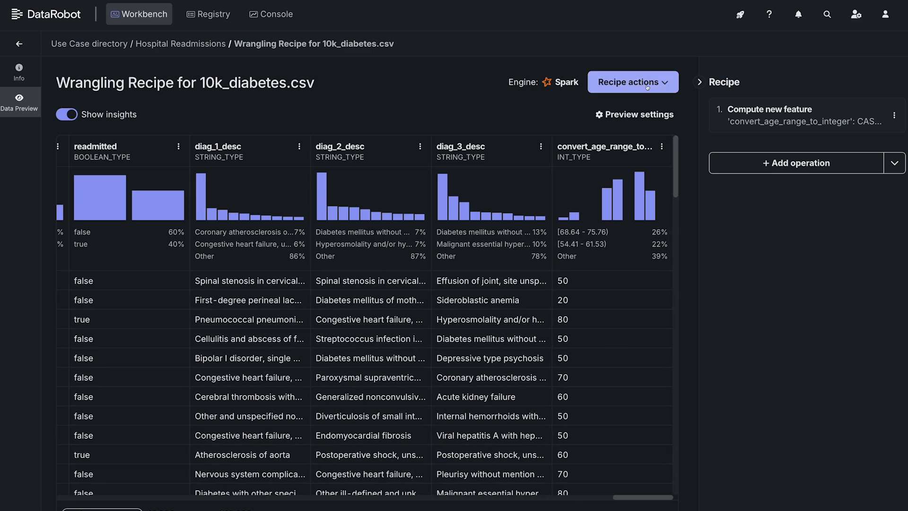
Step: Publish the wrangling recipe's output as a new dataset named Readmissions_Wrangled, without automatic downsampling
click(631, 82)
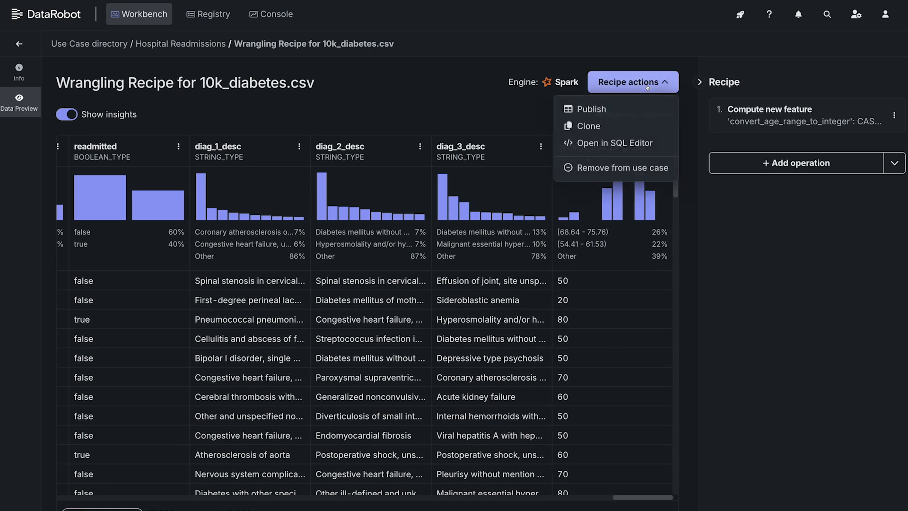
click(633, 108)
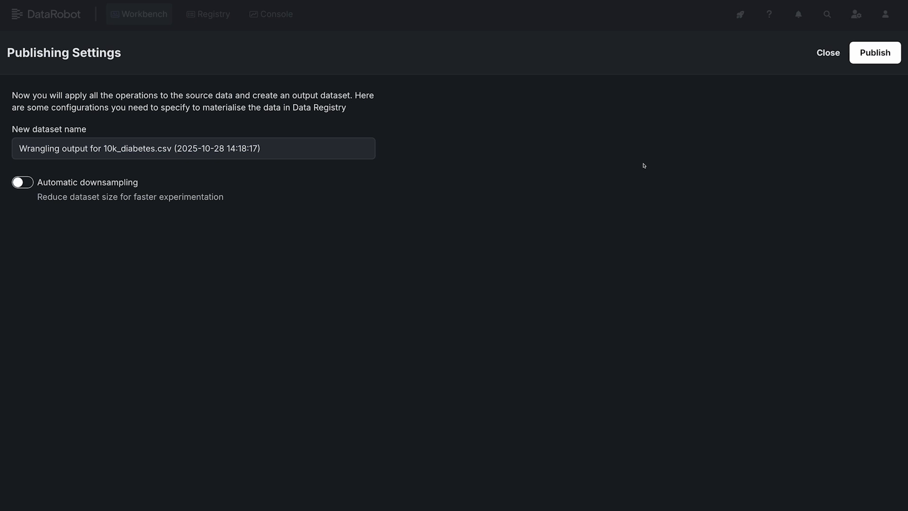
click(163, 151)
key(ctrl+a)
text(Readmissions_Wrangled)
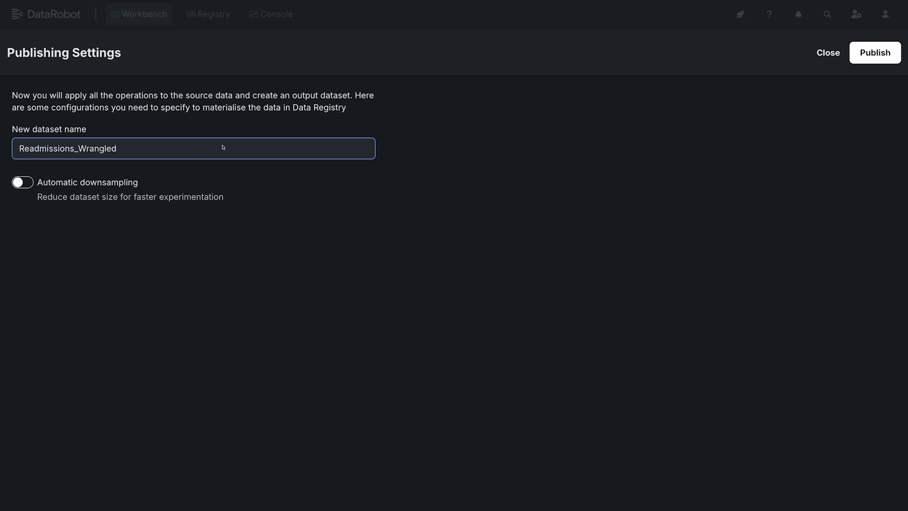
click(868, 63)
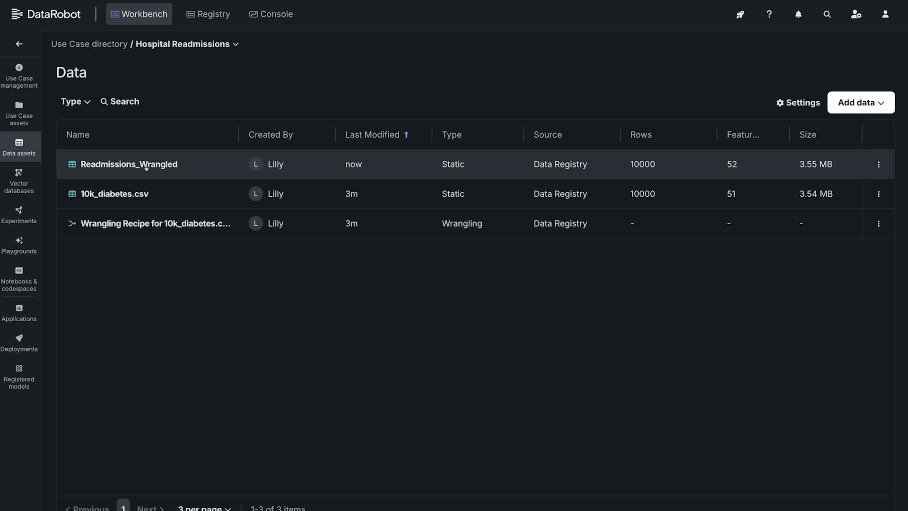
Step: Open the Readmissions_Wrangled dataset and start modeling to set up a new experiment from it
click(202, 165)
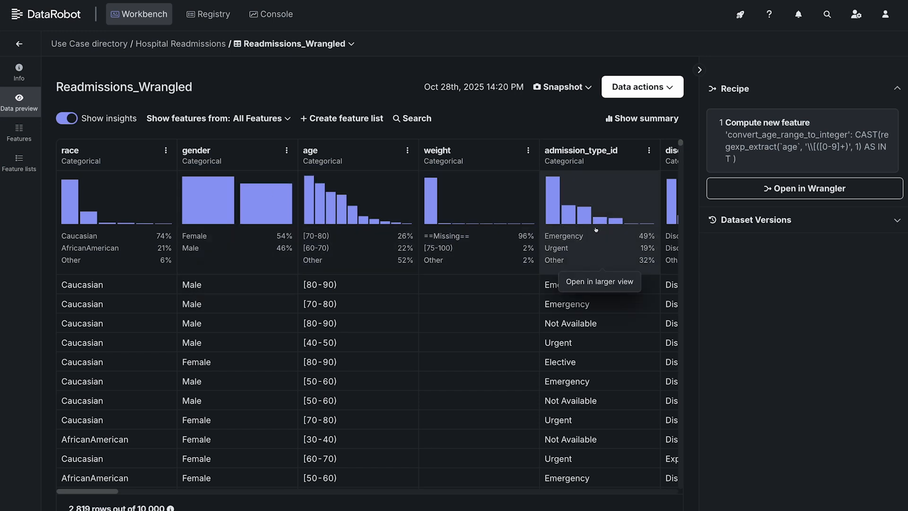
click(657, 88)
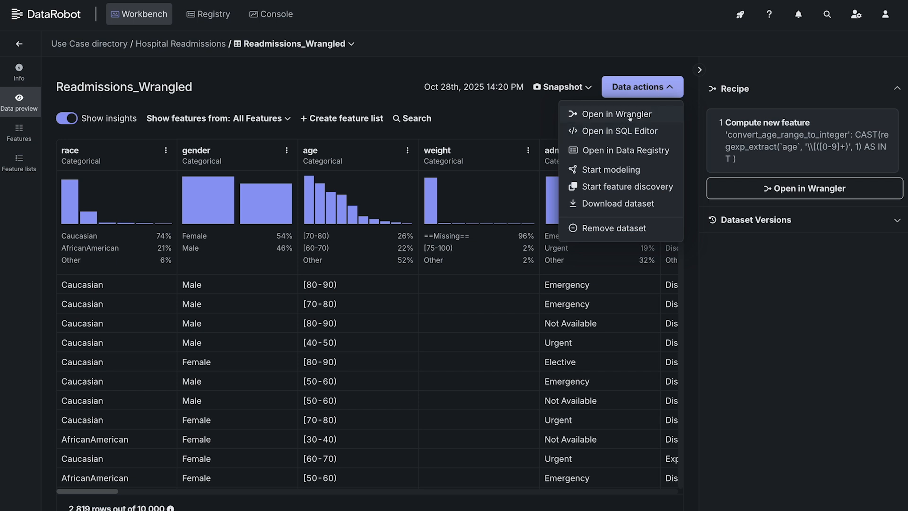
click(607, 175)
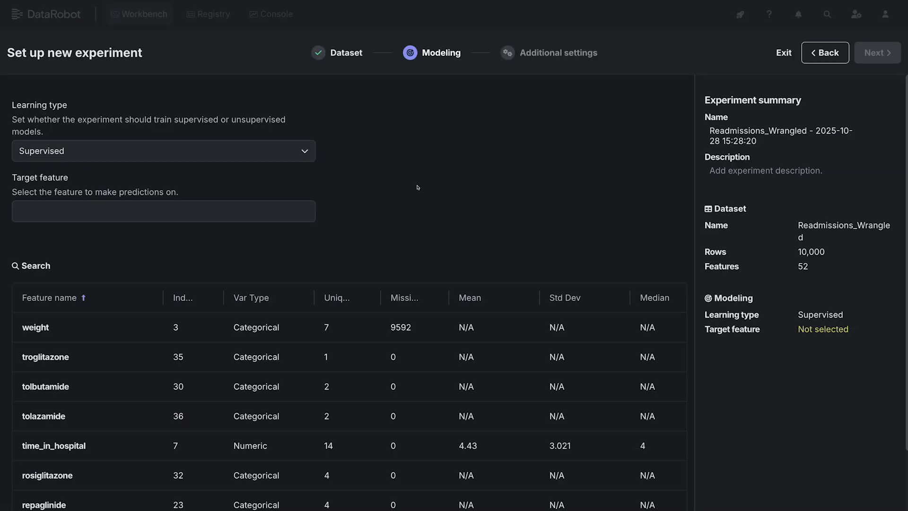
Step: Review the learning types, keep Supervised, and set the experiment's target feature to readmitted
click(301, 157)
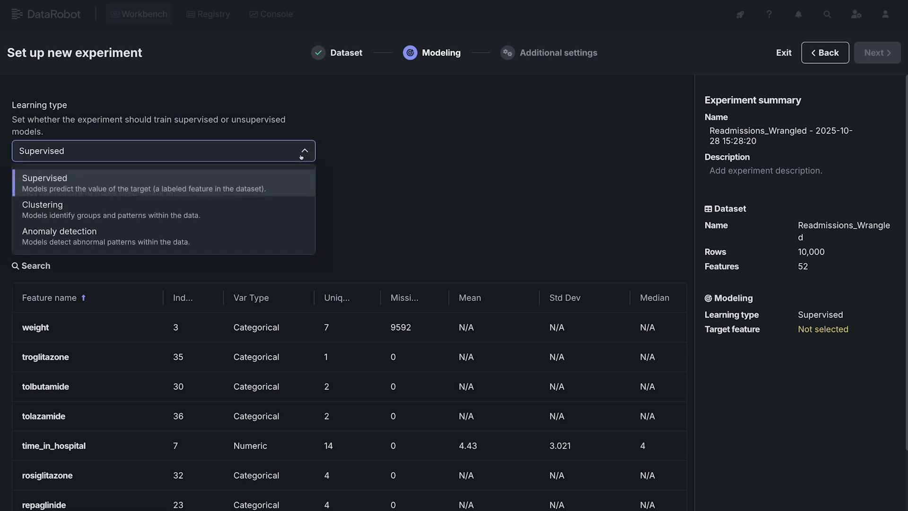
click(350, 164)
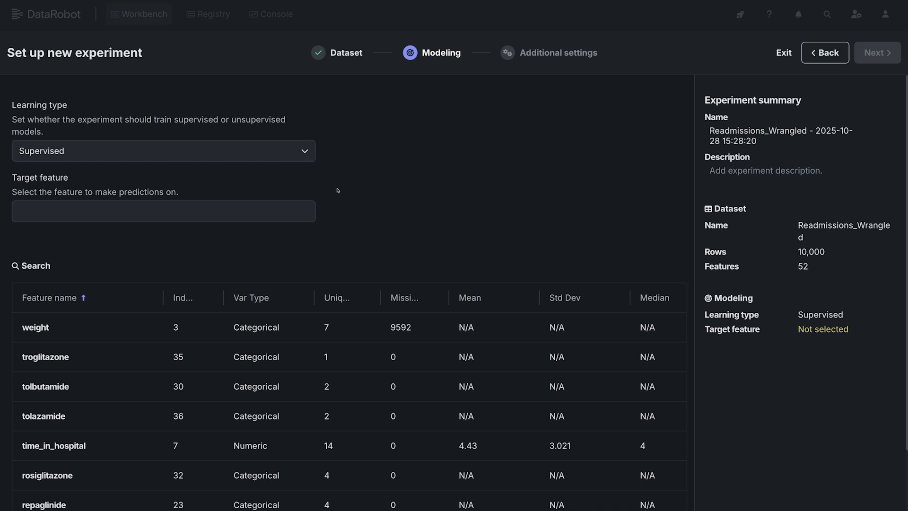
click(268, 206)
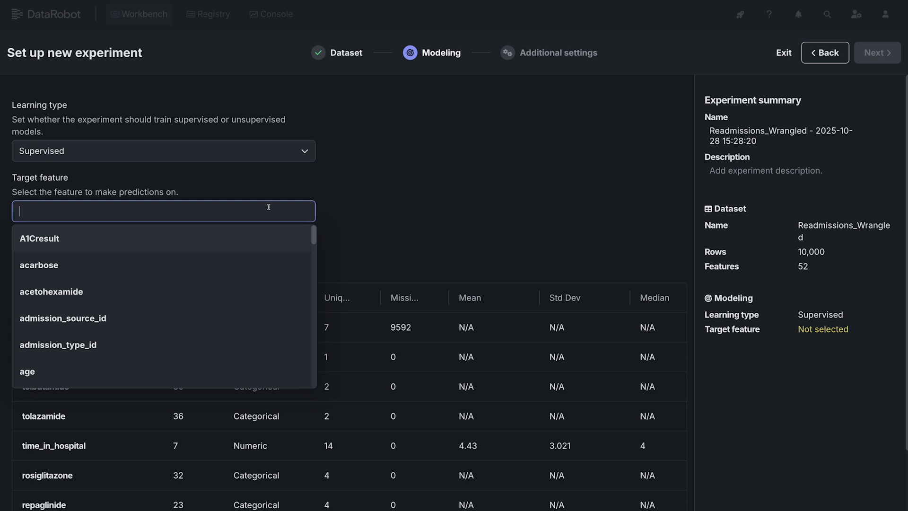
text(read)
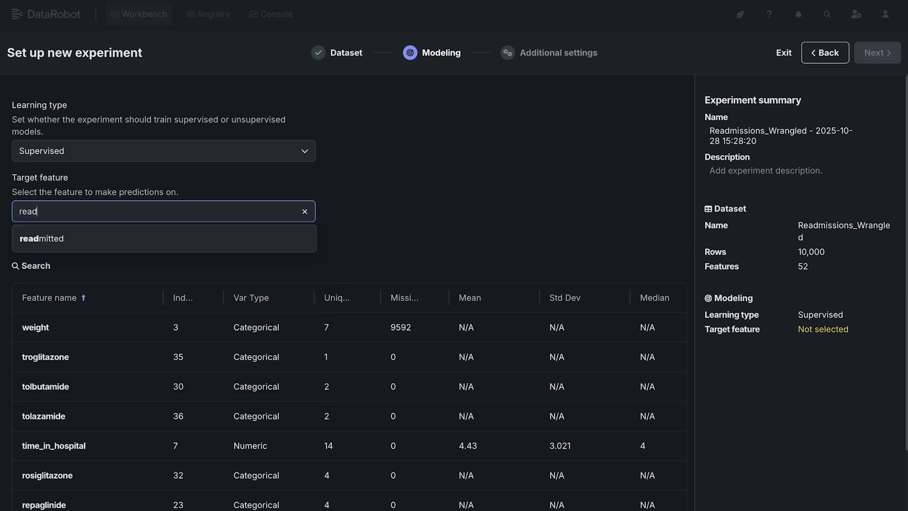
key(Return)
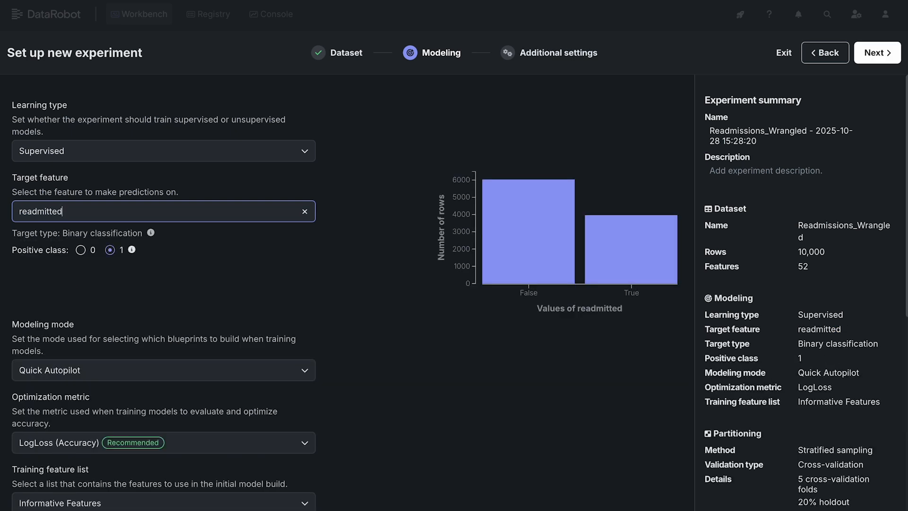
click(489, 349)
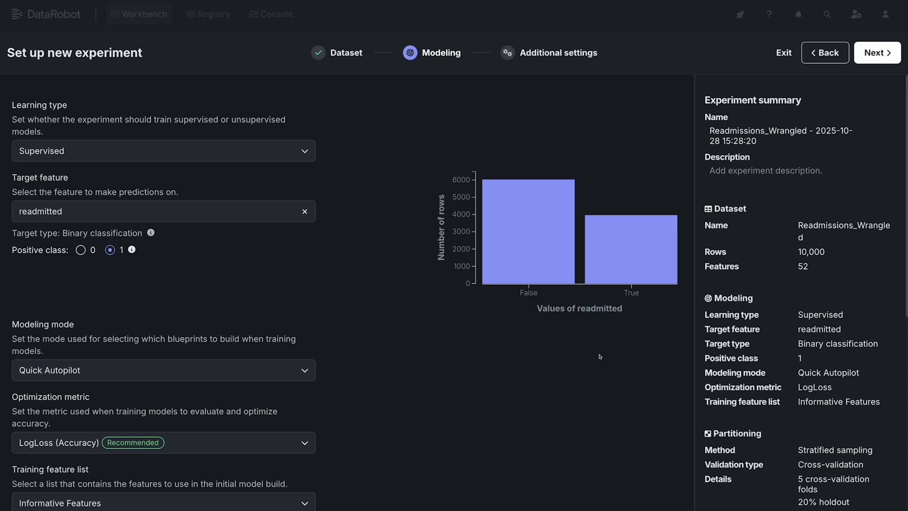
Step: Review the optimization metrics and modeling modes, keep LogLoss and Quick Autopilot, and start modeling with 5-fold stratified cross-validation and a 20% holdout
click(309, 443)
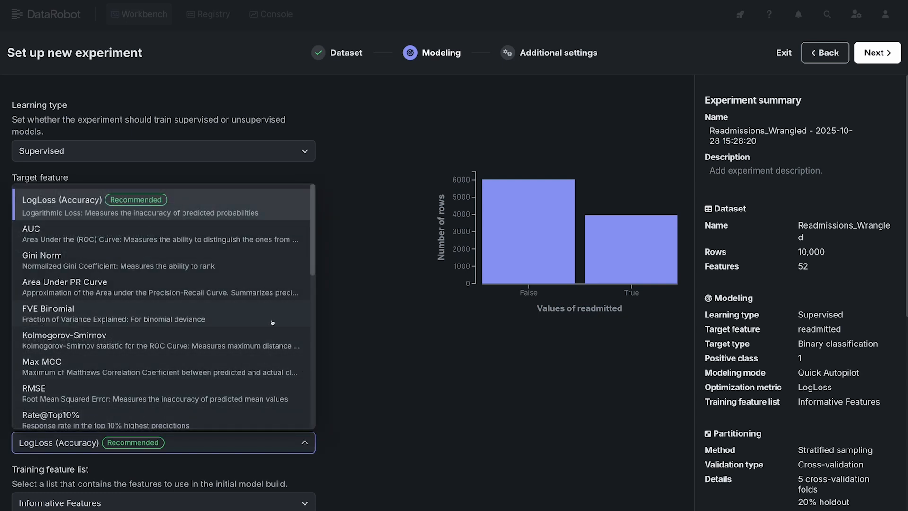
click(322, 338)
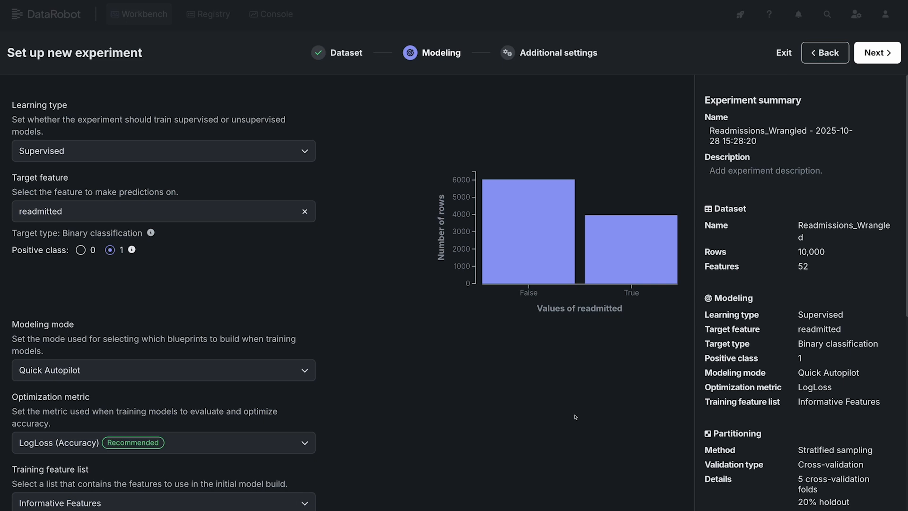
click(307, 370)
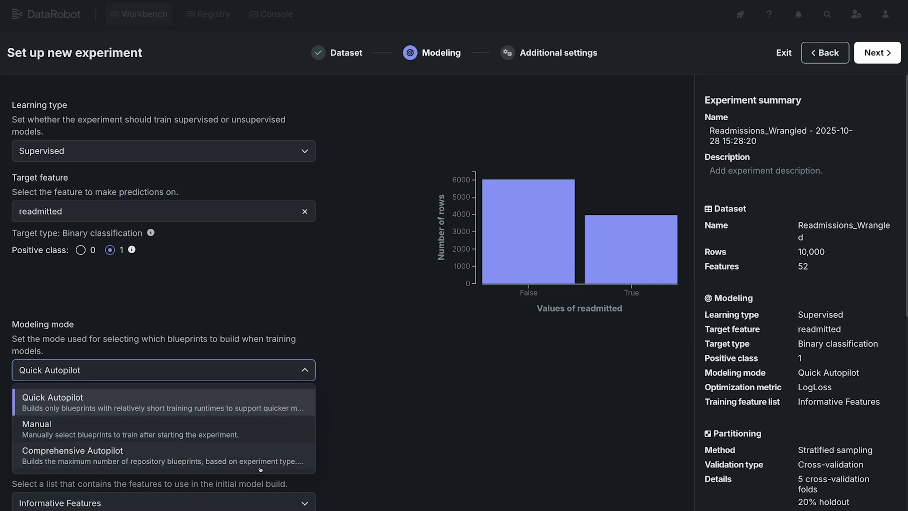
click(355, 442)
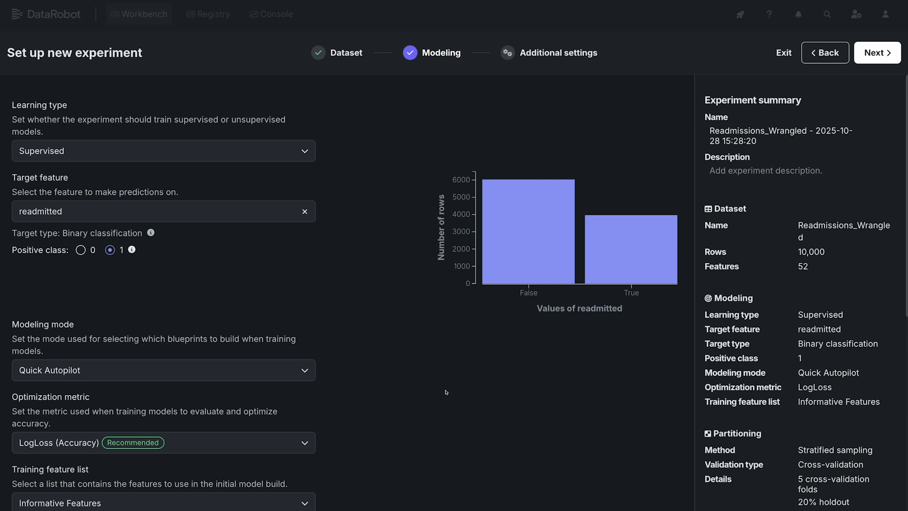
click(535, 57)
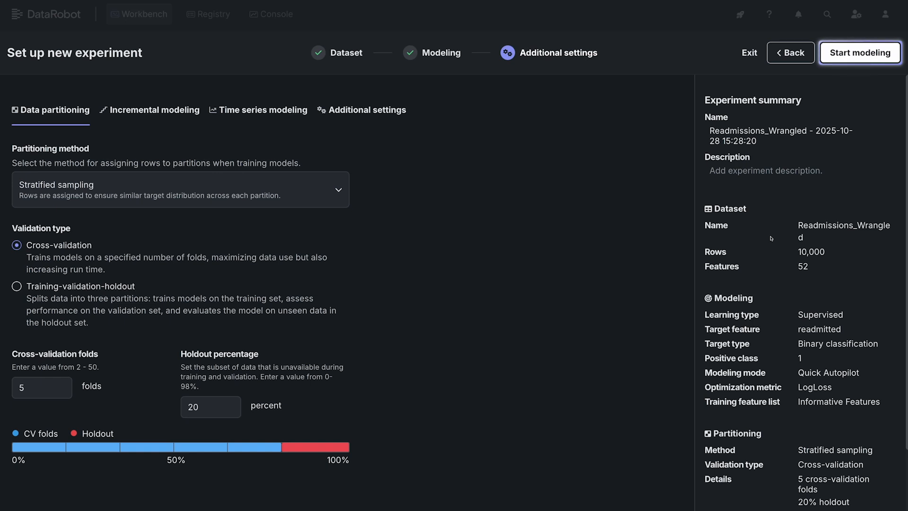
click(866, 61)
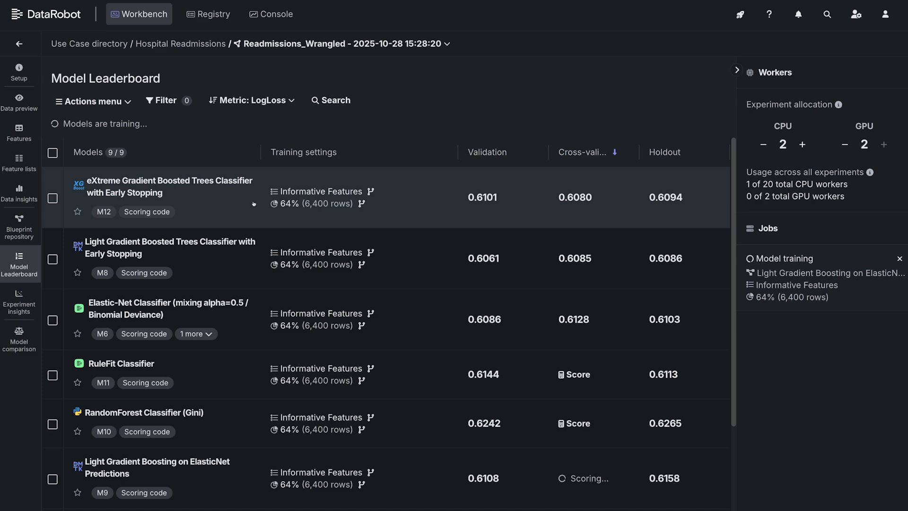
Step: Open the eXtreme Gradient Boosted Trees Classifier prepared for deployment (M36) and examine its blueprint
click(78, 213)
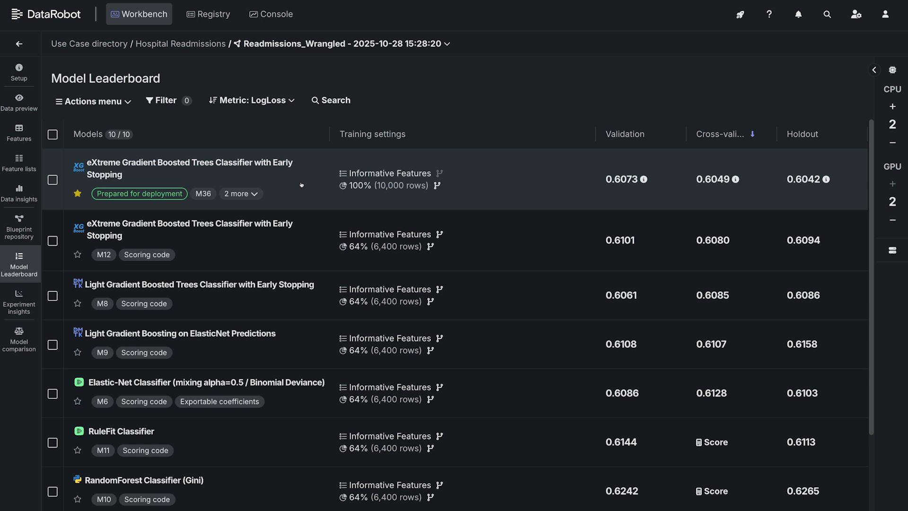
click(302, 185)
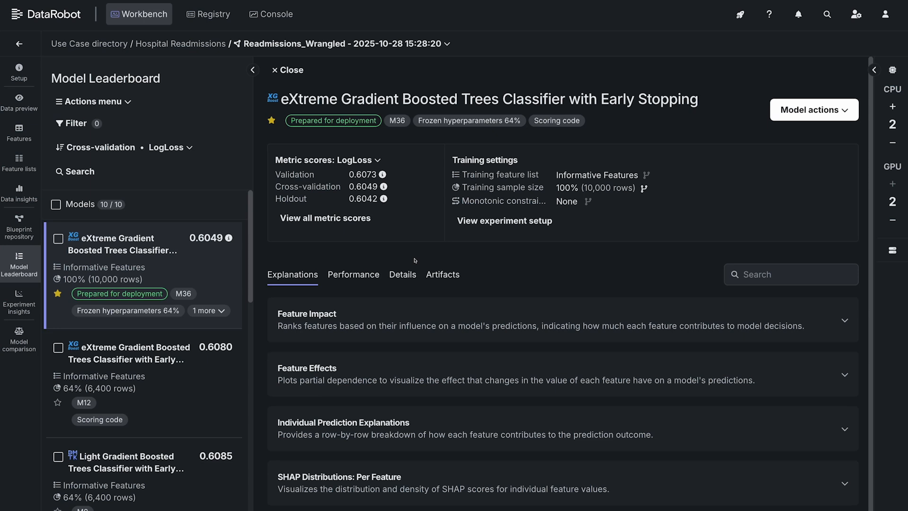
click(407, 276)
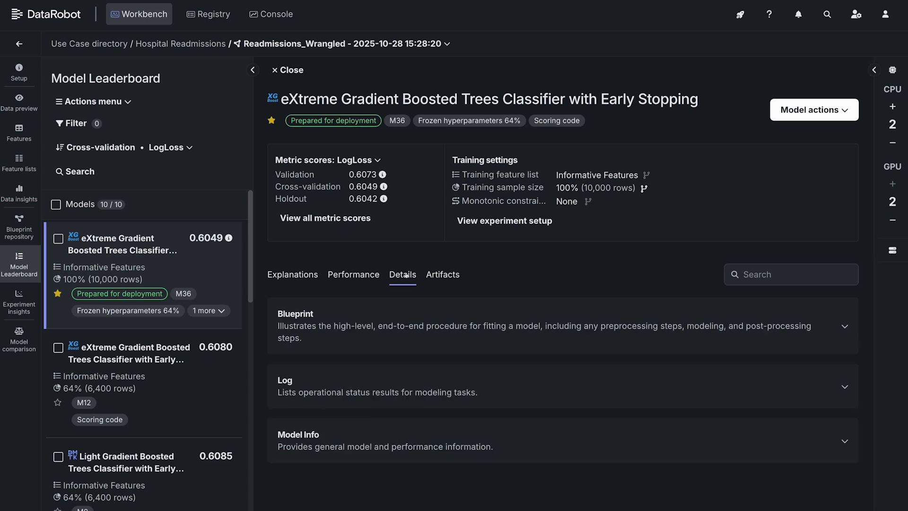
click(414, 326)
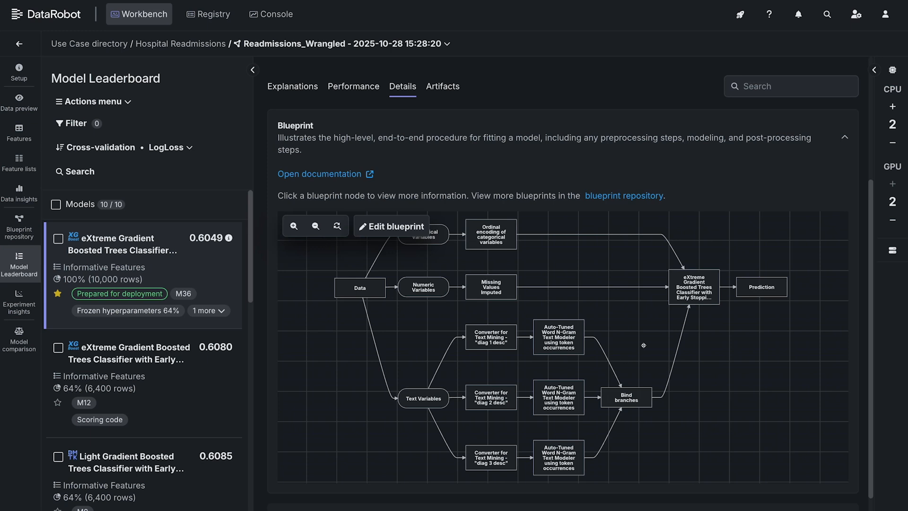
click(568, 341)
click(482, 146)
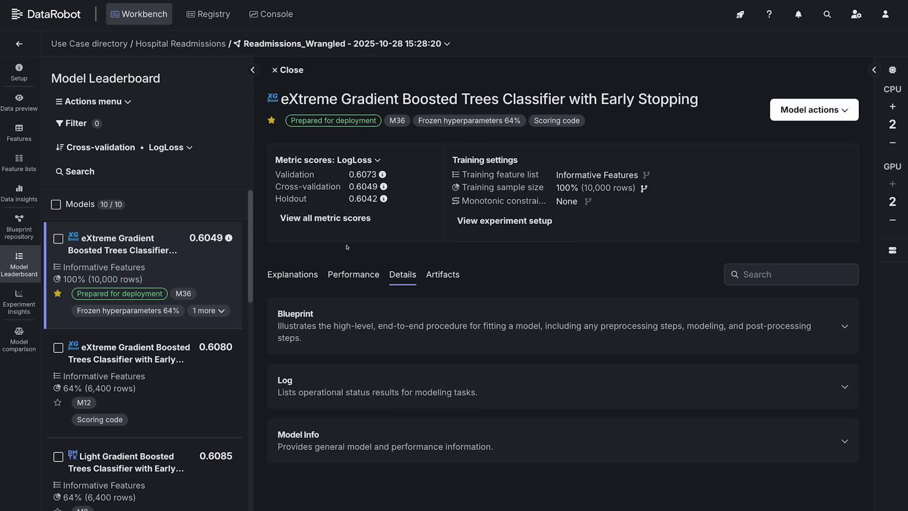
Step: Examine the model's Feature Impact ranking and the Feature Effects partial dependence plot for number_inpatient
click(302, 279)
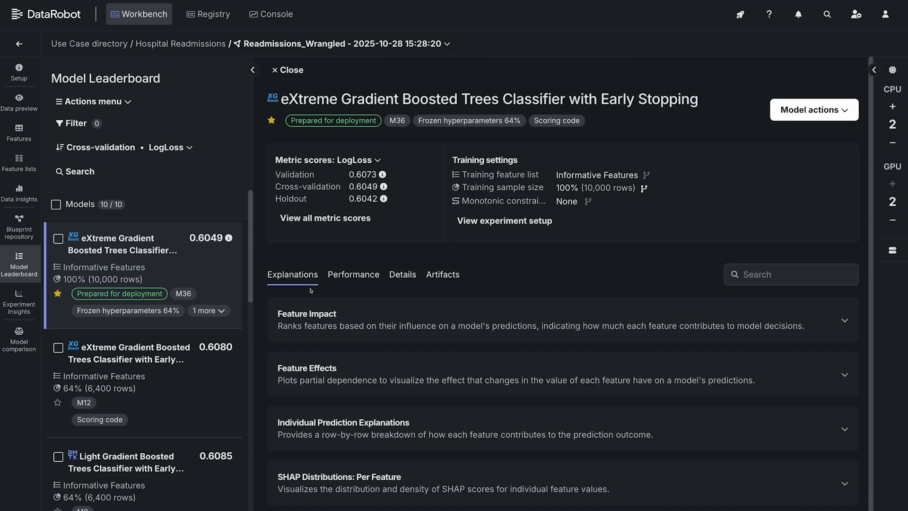
click(329, 312)
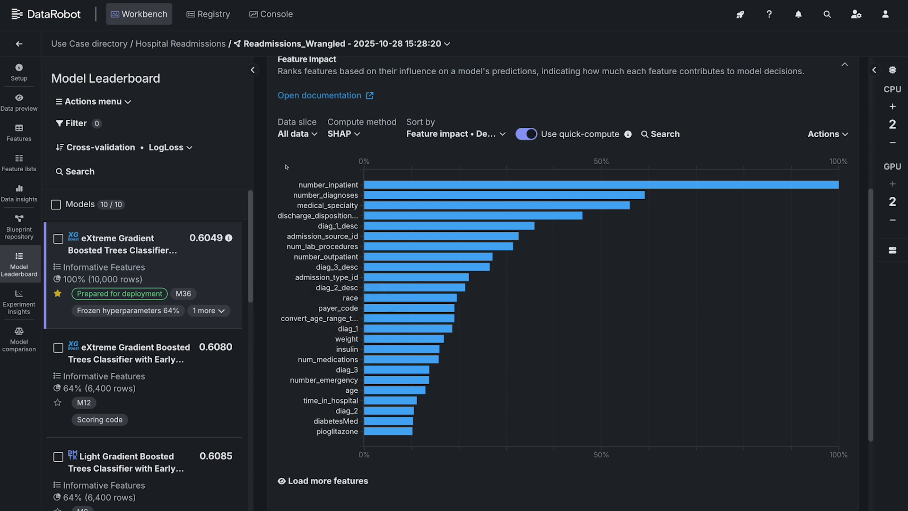
scroll(300, 264, down, 4)
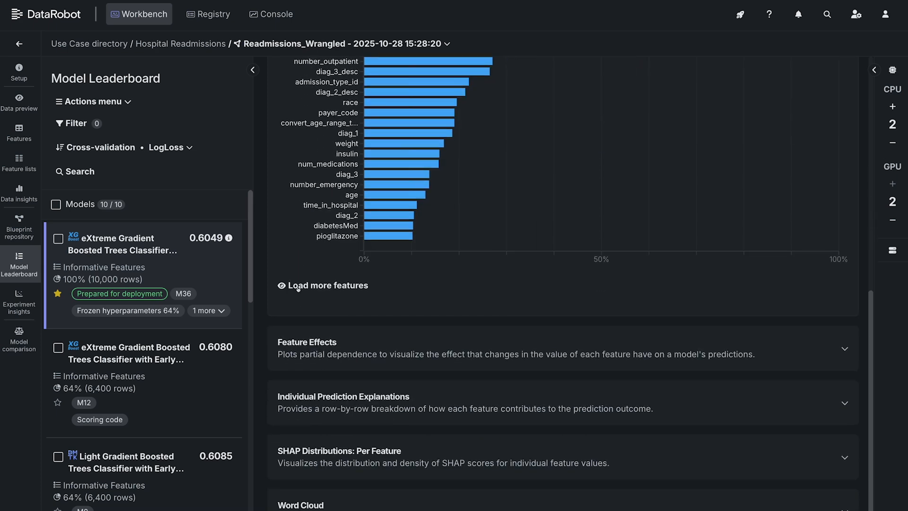
click(321, 354)
scroll(312, 284, down, 3)
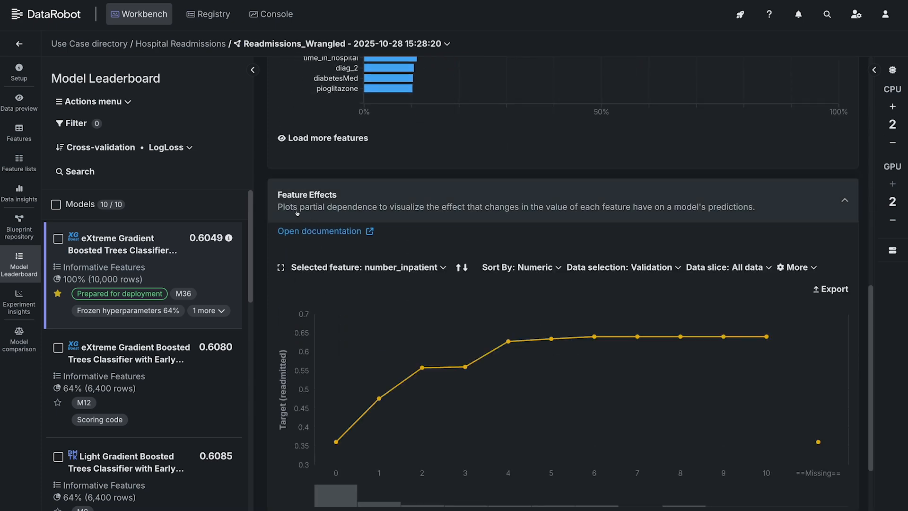
scroll(295, 207, down, 1)
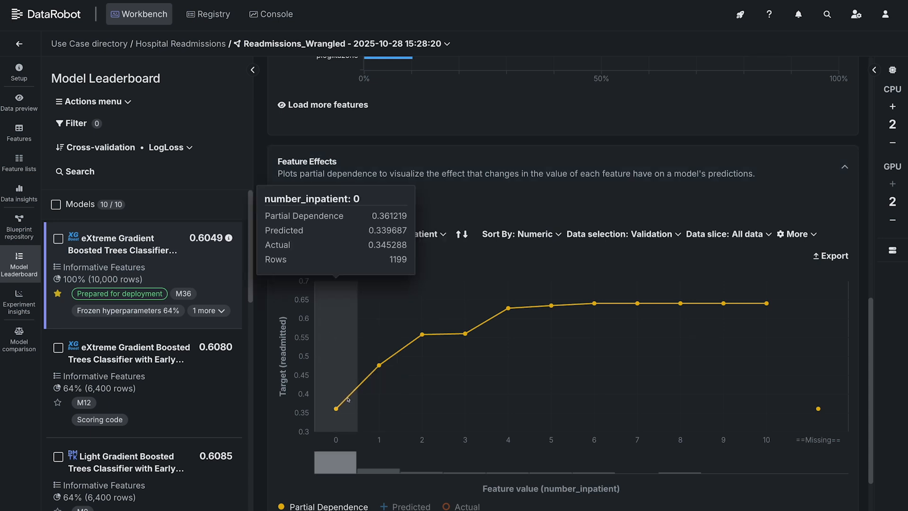
mouse_move(397, 361)
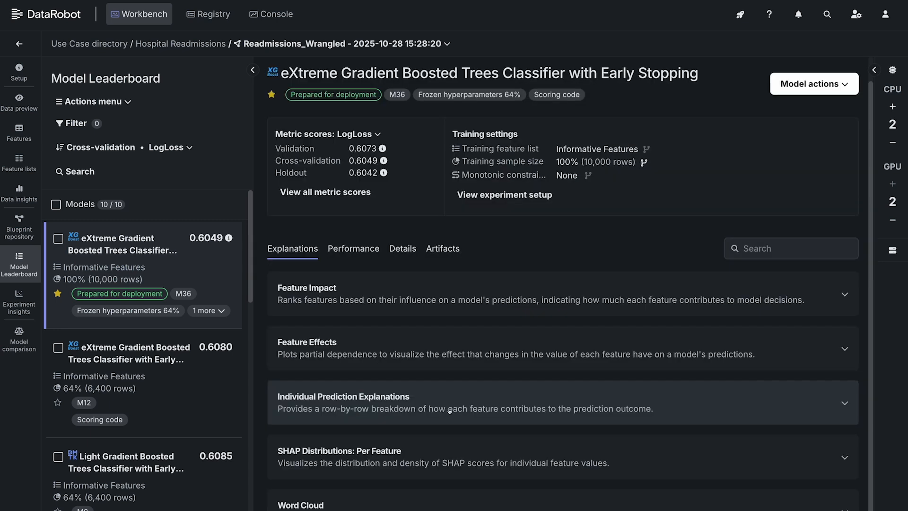
Step: Examine the Individual Prediction Explanations, including details of the highest sampled prediction, and open the Word Cloud
click(449, 409)
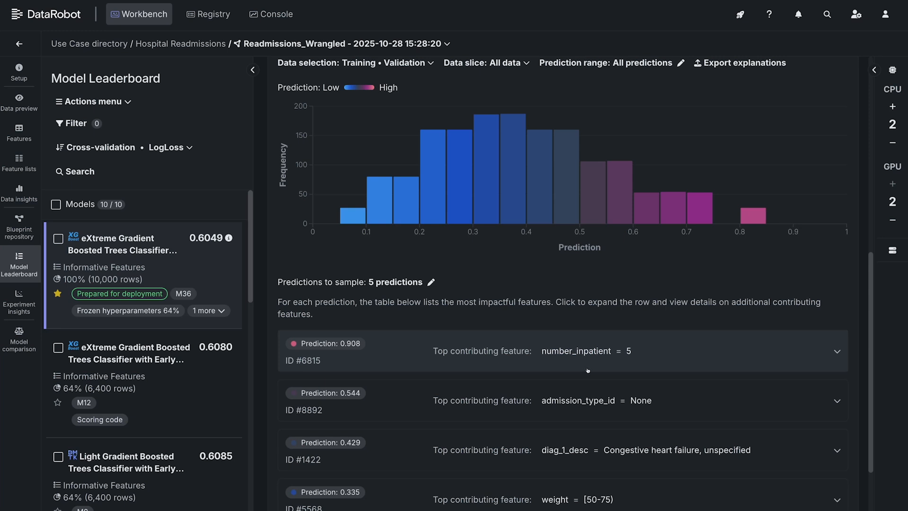
click(650, 364)
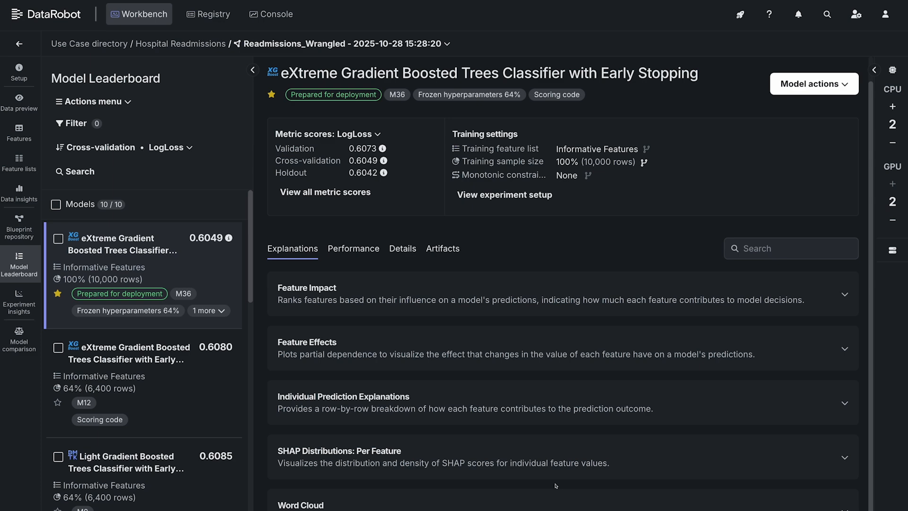
click(528, 505)
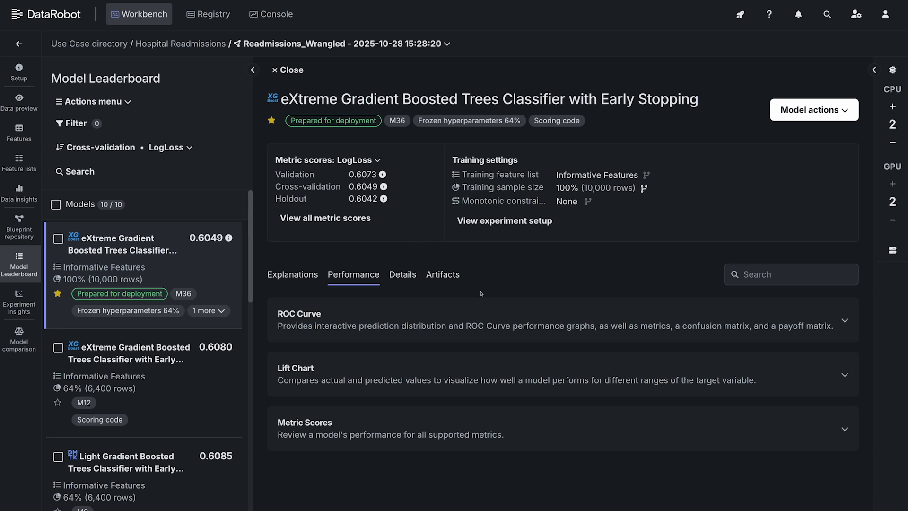
Step: Examine the model's performance in the ROC Curve with its confusion matrix, the Lift Chart, and the Metric Scores
click(405, 320)
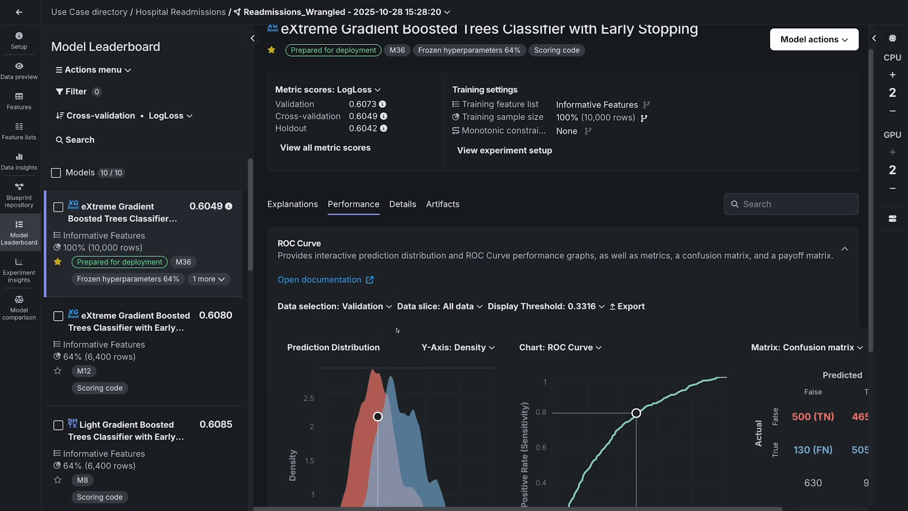
scroll(394, 326, down, 1)
scroll(392, 321, down, 3)
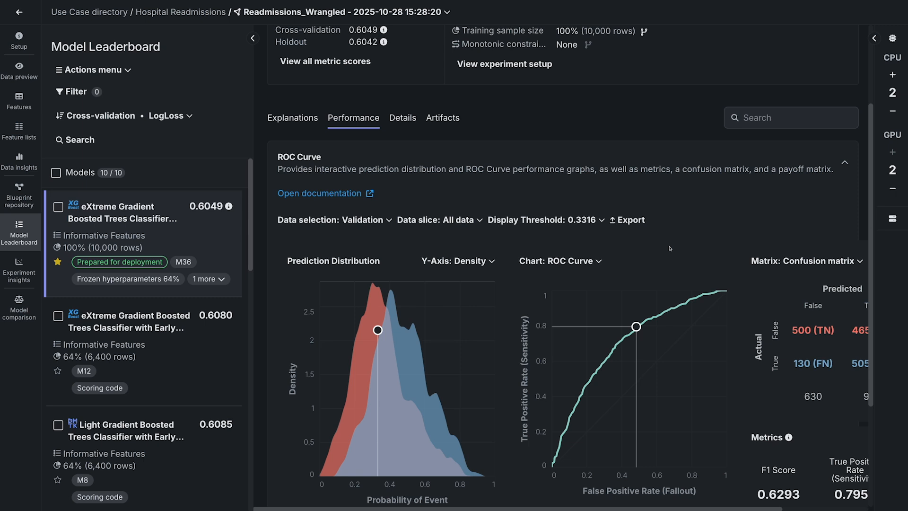
scroll(669, 248, right, 3)
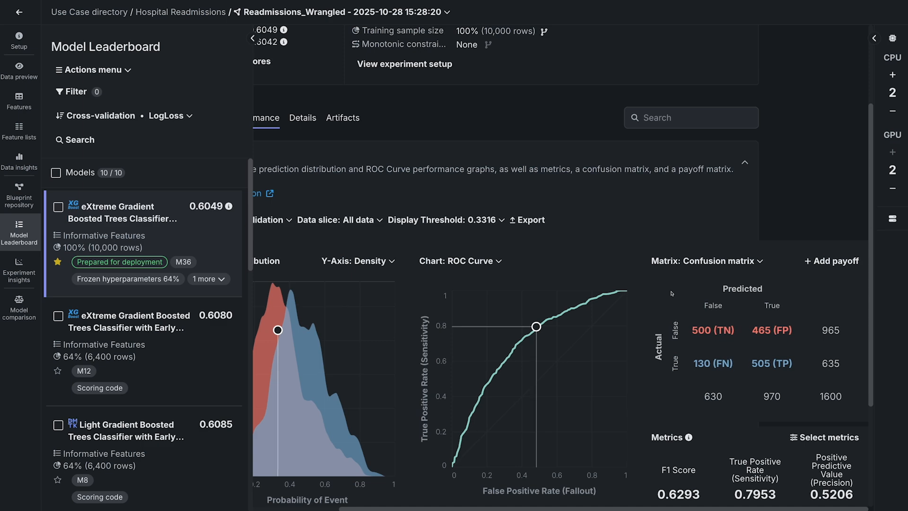
scroll(458, 156, down, 9)
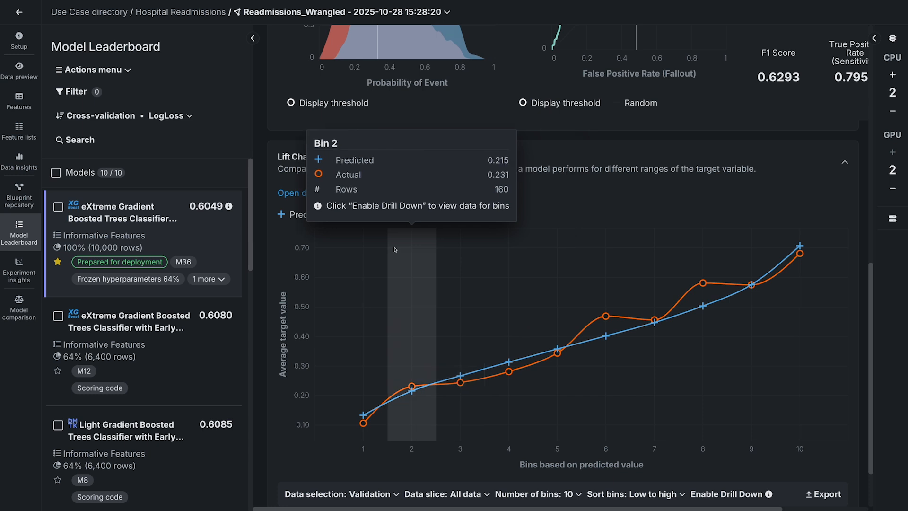
scroll(321, 172, down, 2)
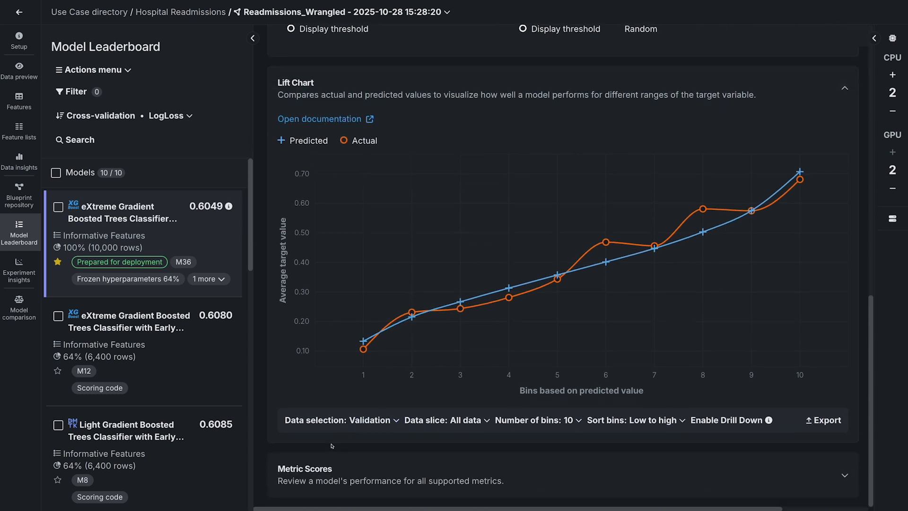
click(323, 469)
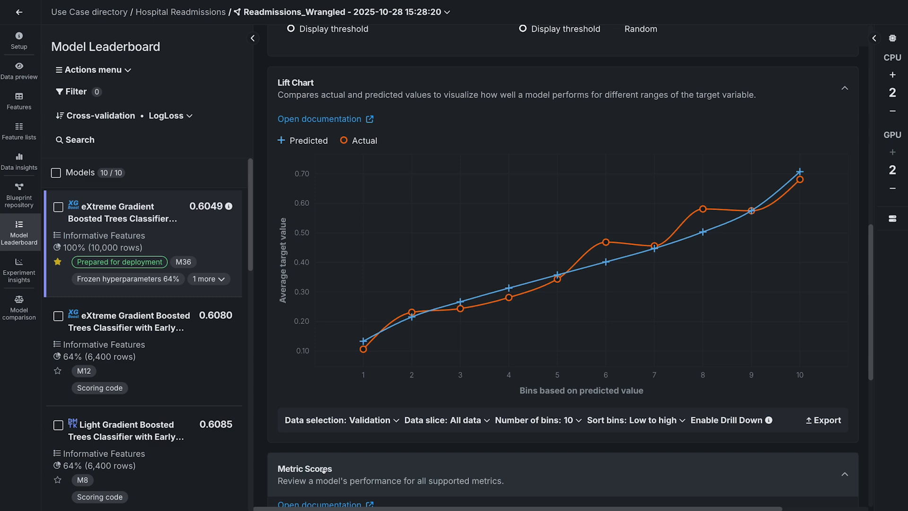
scroll(322, 471, down, 10)
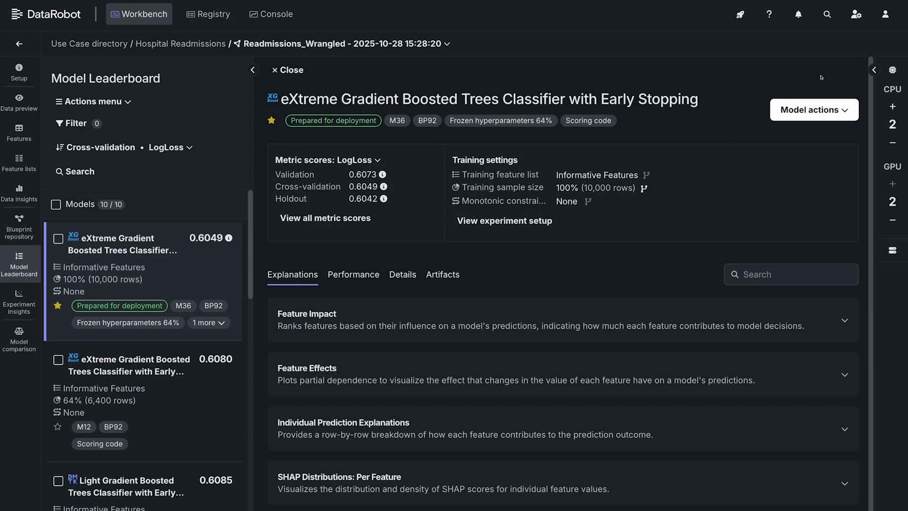
Step: Register the M36 model as a new registered model with a 0.5 prediction threshold, and deploy that version with Low importance
click(831, 108)
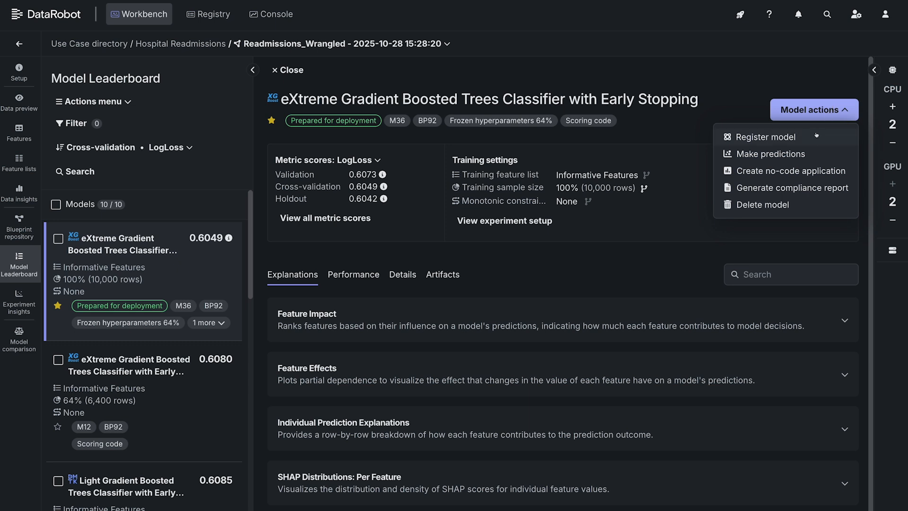
click(800, 176)
click(795, 136)
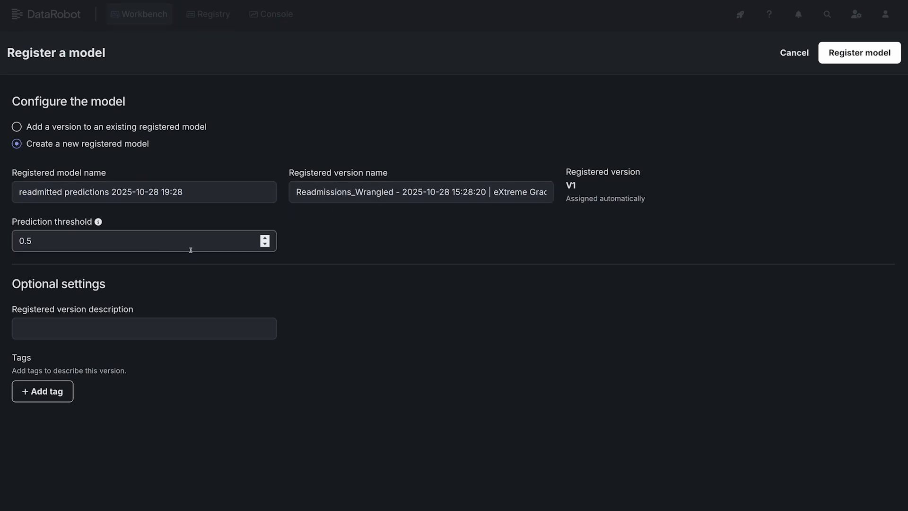
click(852, 59)
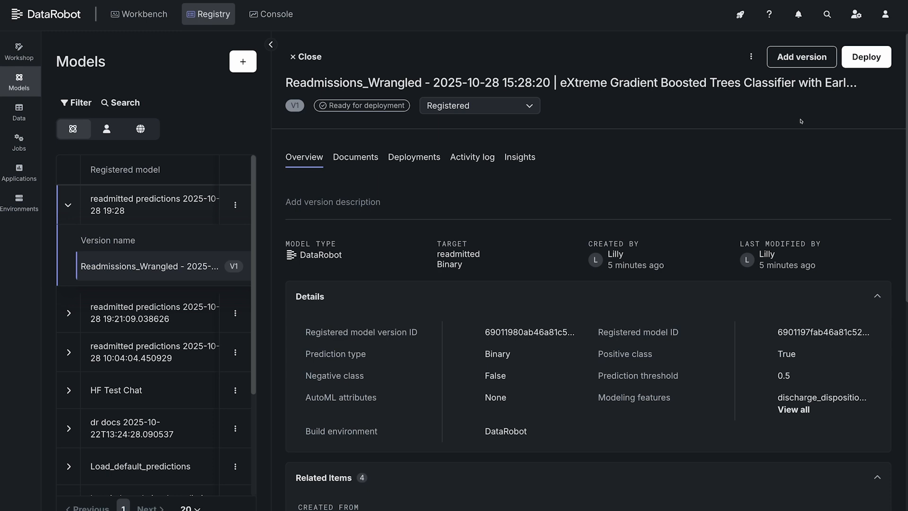
click(872, 65)
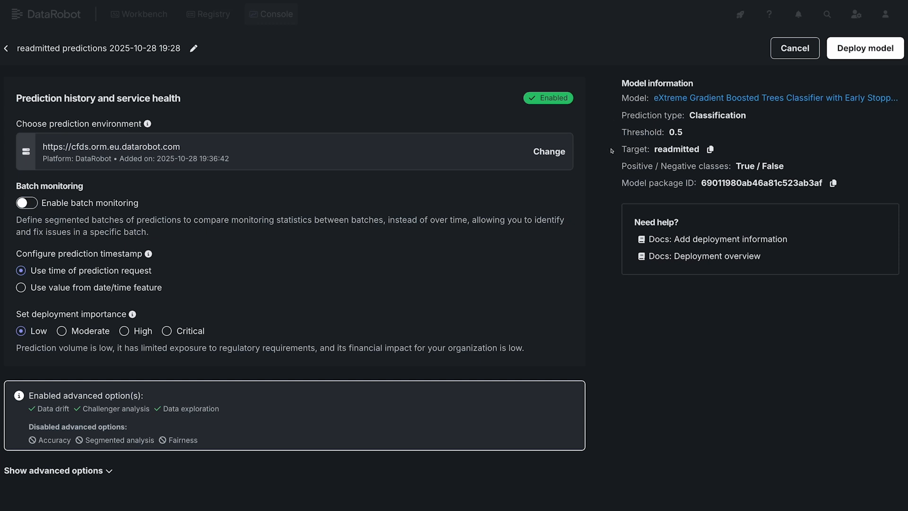
click(851, 51)
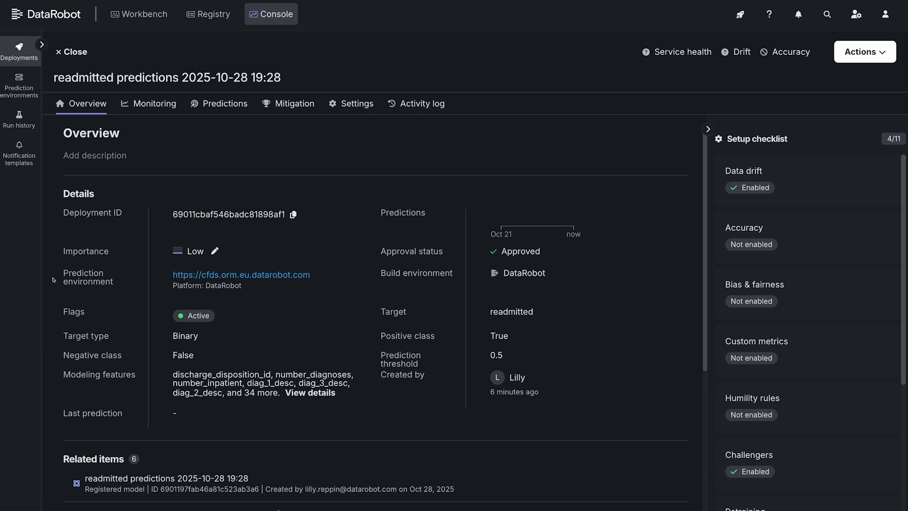
Step: Review the deployment's service health monitoring and its options for making predictions, including the Prediction API script and prediction jobs
click(153, 105)
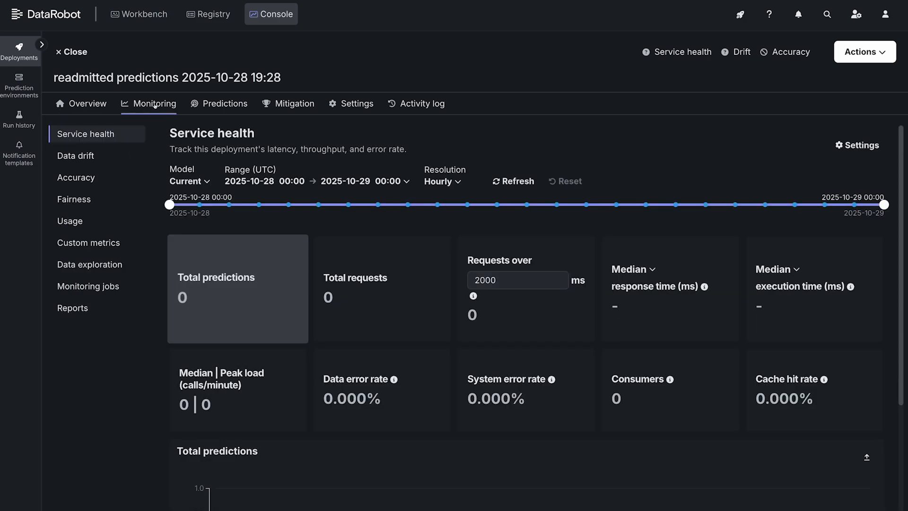
click(219, 104)
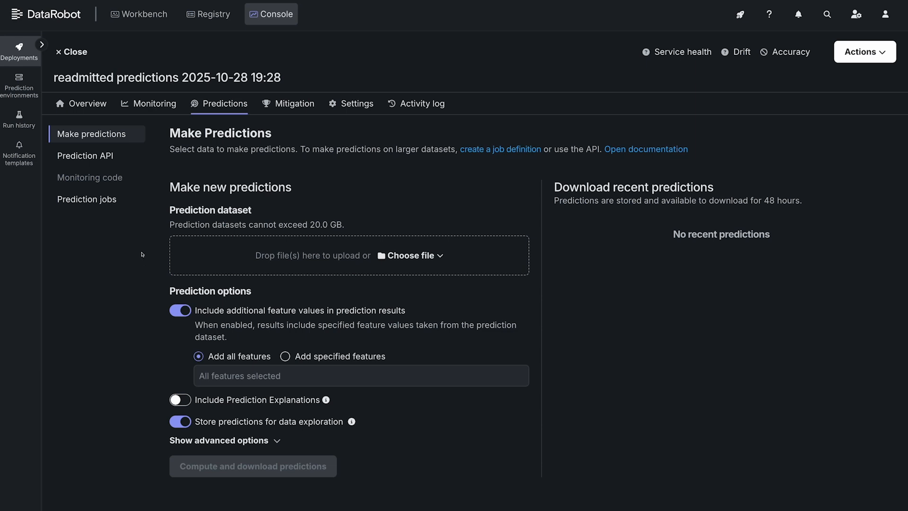
click(112, 157)
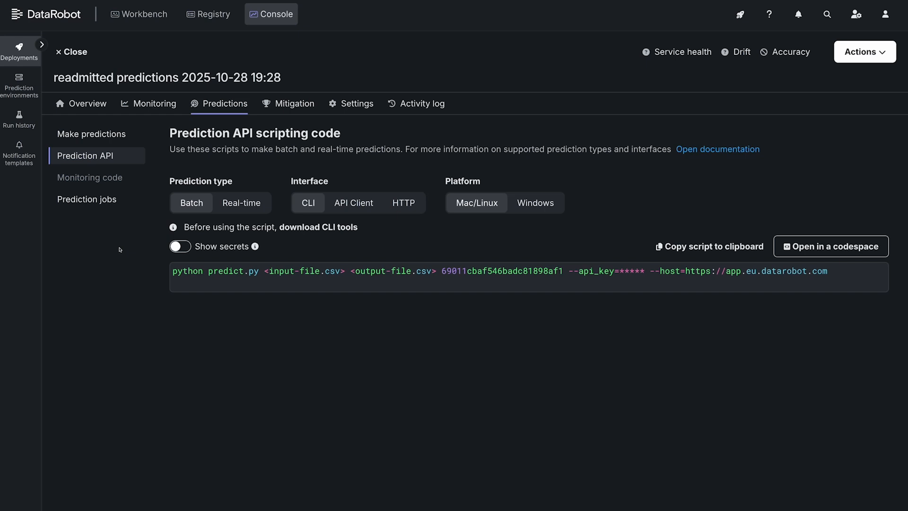
click(109, 199)
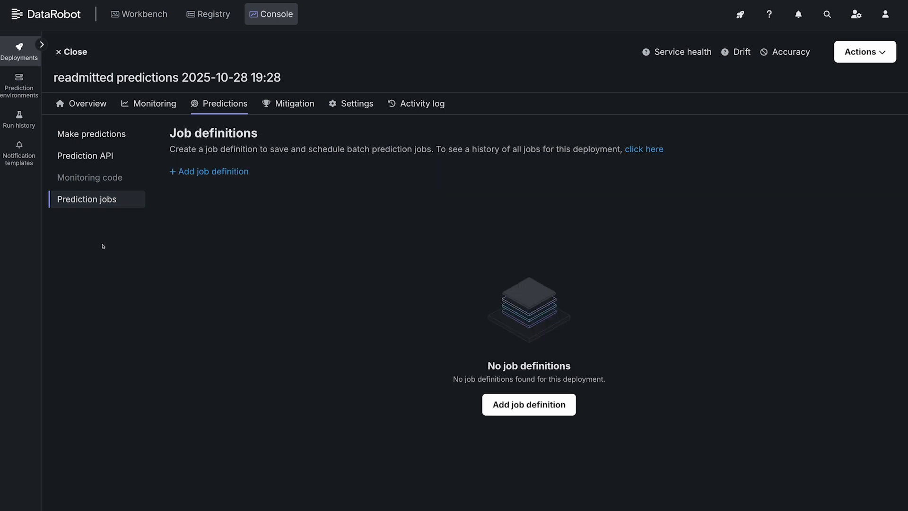